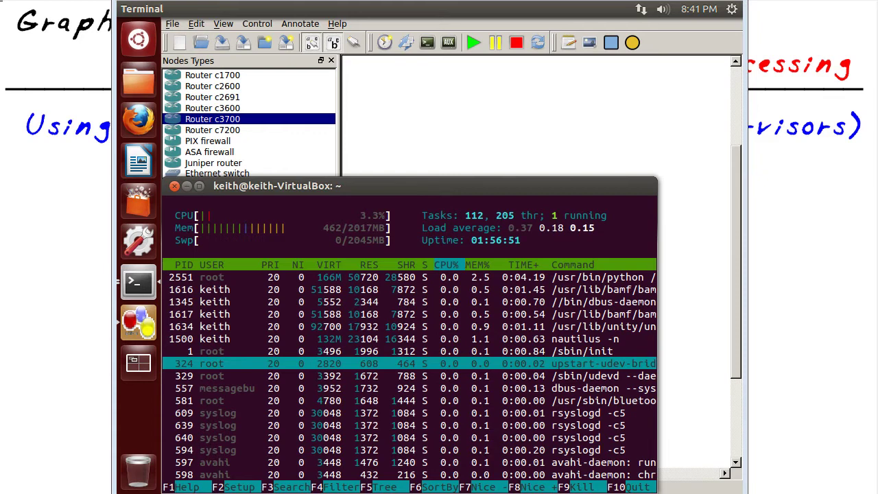
Step: Raise the GNS3 project window above the htop terminal and open its Edit menu
click(385, 99)
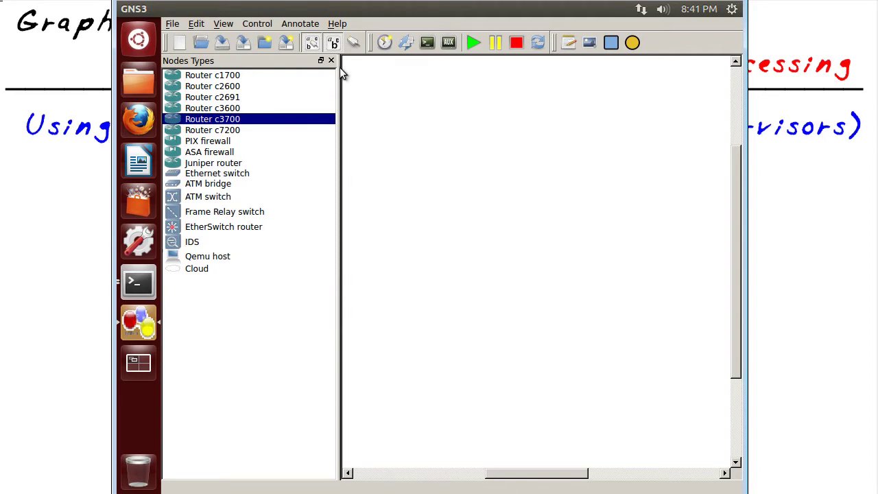
click(197, 25)
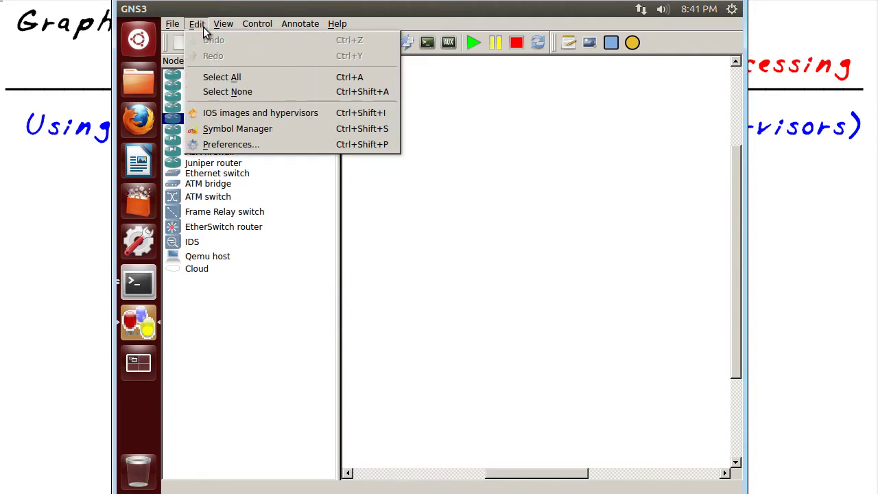
click(235, 112)
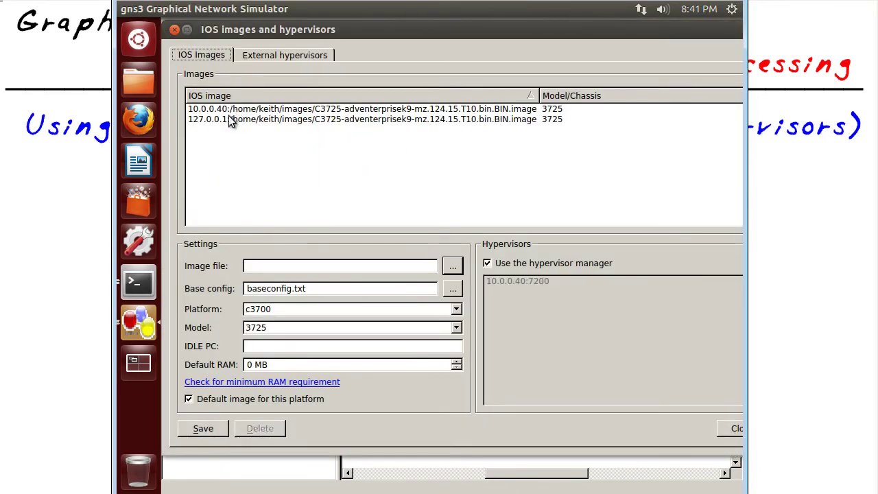
click(233, 118)
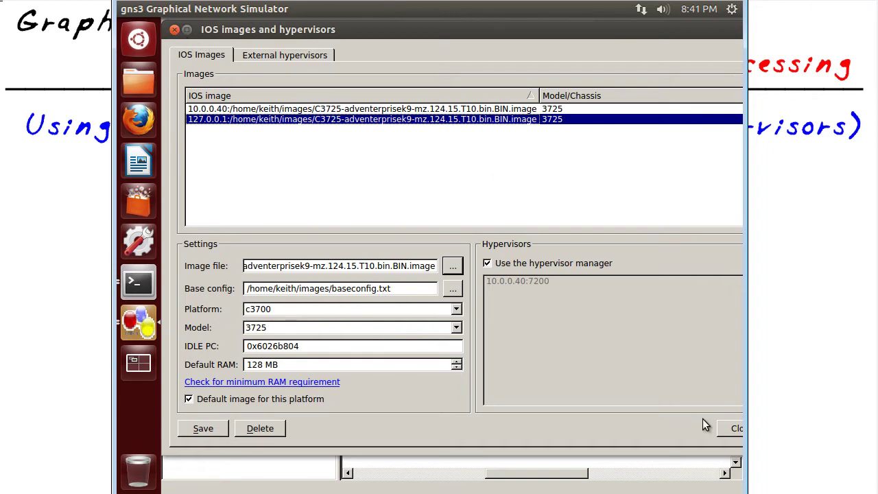
click(727, 427)
Step: Drag five c3700 routers, R1 to R5, onto the canvas and start them all
drag(247, 120, 413, 128)
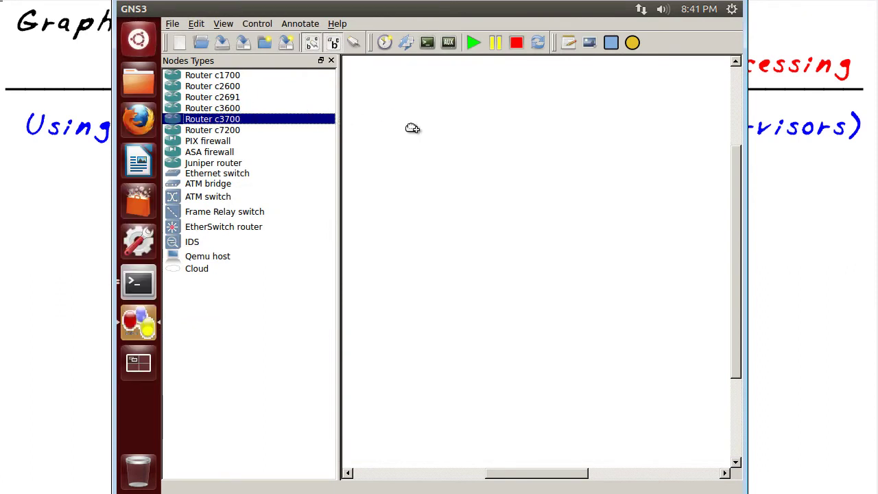
drag(240, 118, 494, 124)
drag(267, 121, 496, 178)
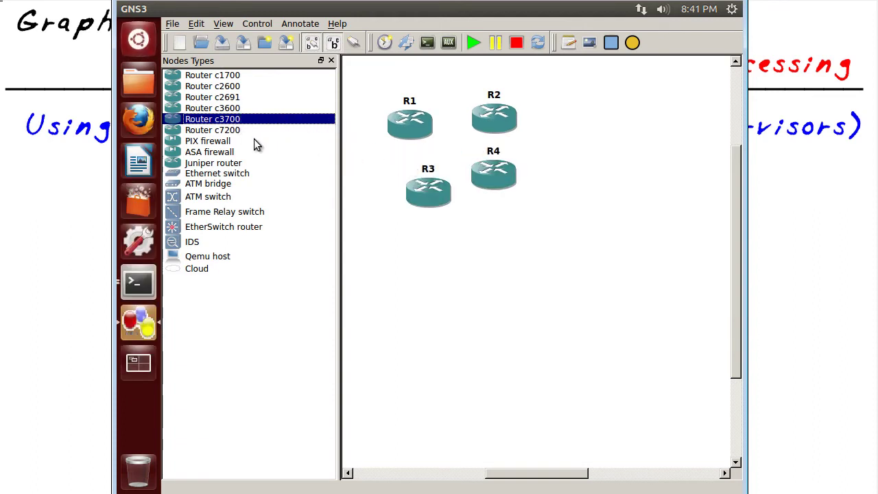
drag(227, 122, 492, 252)
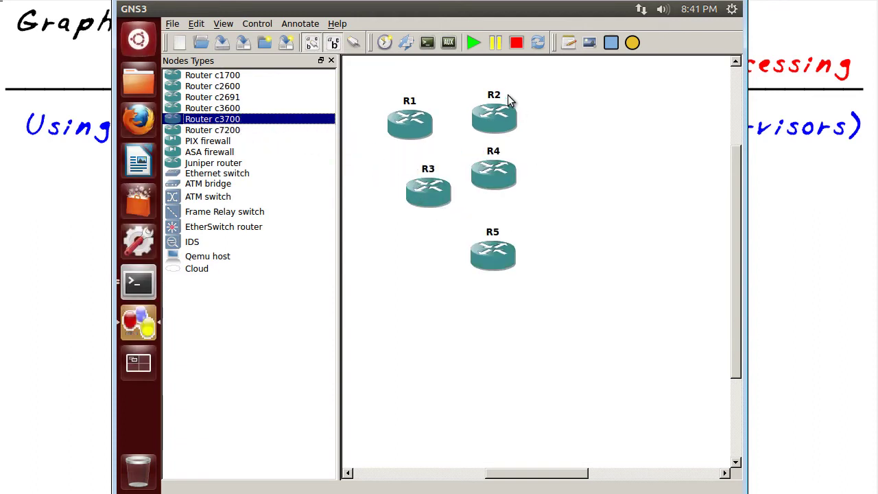
click(470, 43)
Step: Open consoles to all routers and wake R2 and R3 to their command prompts
click(426, 41)
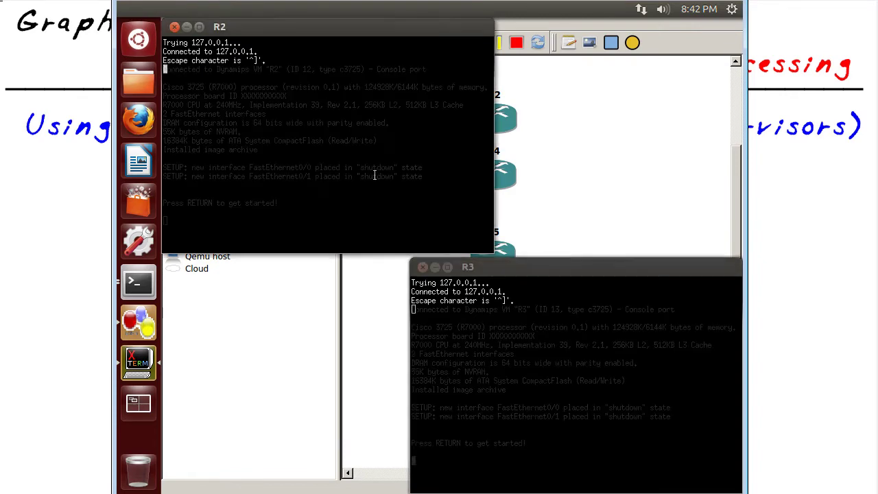
click(545, 335)
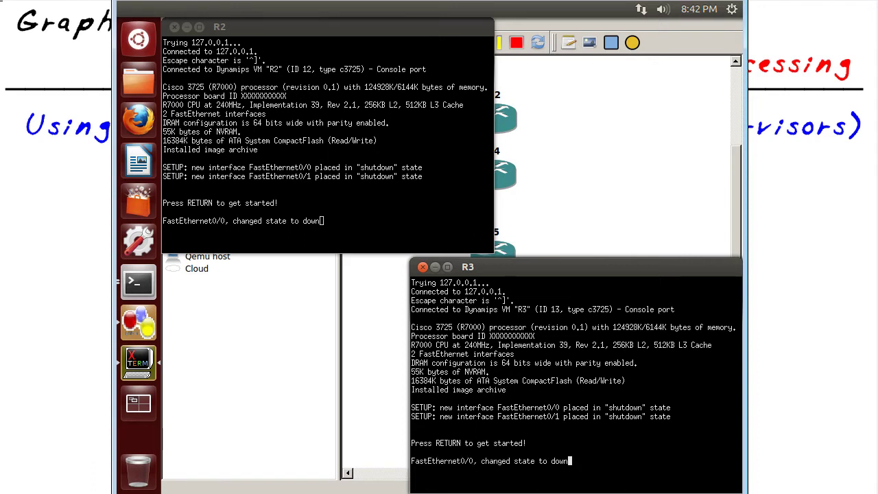
click(374, 230)
key(Return)
click(457, 298)
key(Return)
key(Return)
Step: Move the R4 console aside to uncover R3 and wake R4 to its prompt
click(141, 366)
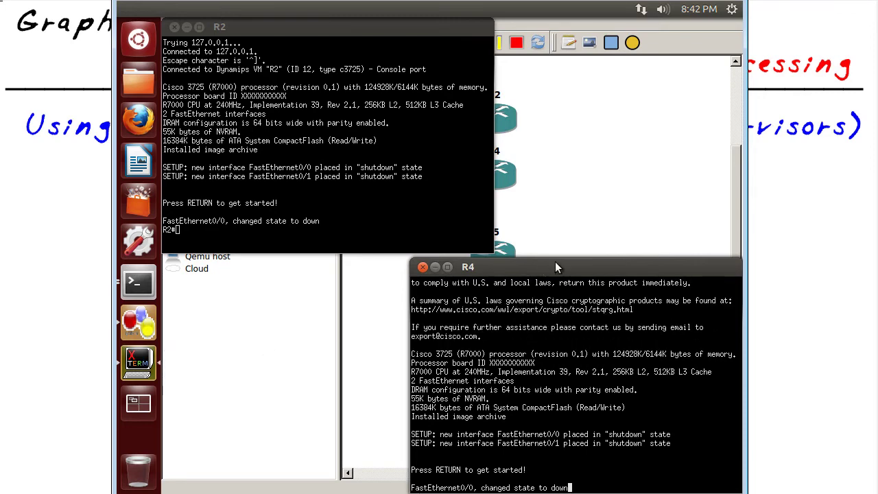
drag(562, 269, 298, 268)
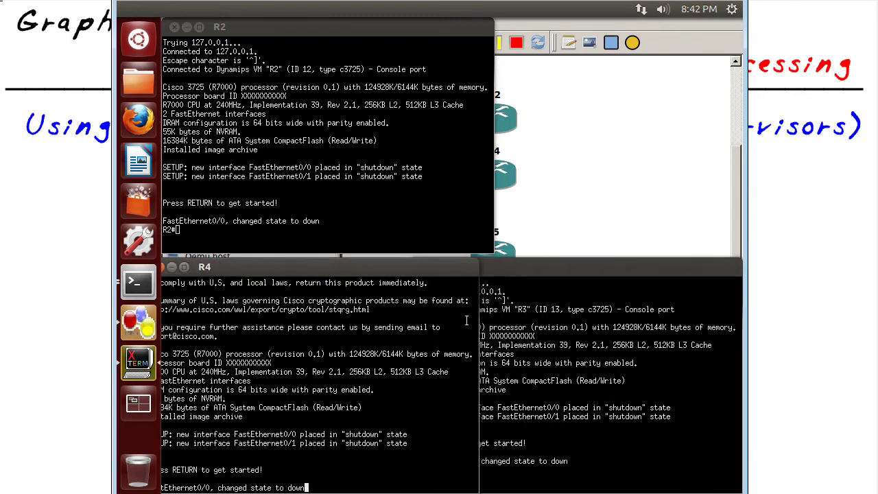
click(544, 340)
key(alt+Tab)
key(Return)
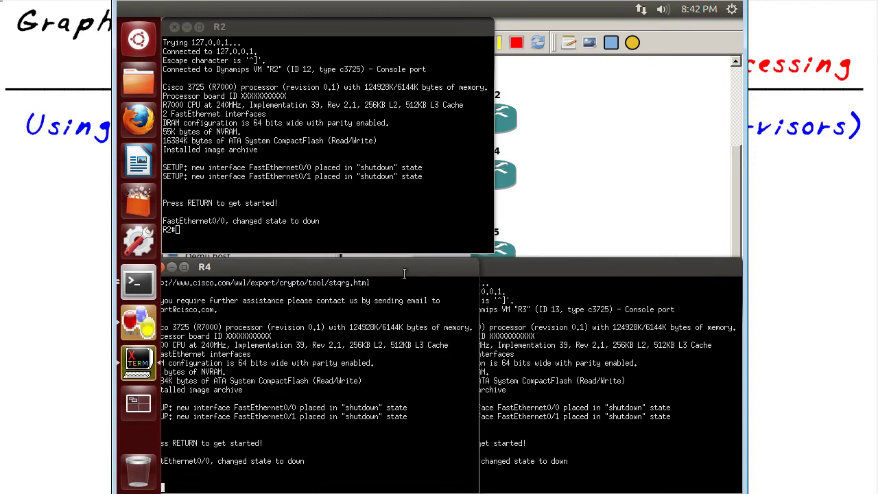
drag(516, 273, 439, 189)
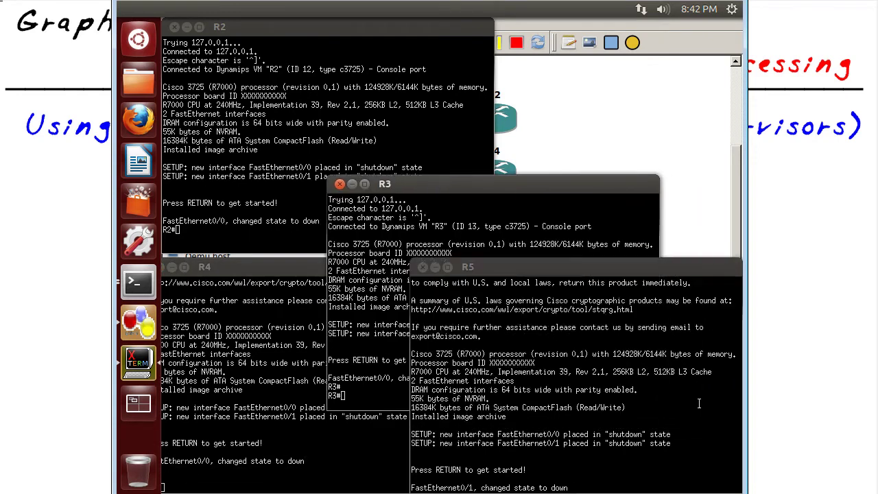
Step: Wake the R5 and R1 consoles to their prompts and bring htop back
triple_click(663, 408)
key(Return)
key(Return)
key(Return)
drag(613, 268, 428, 160)
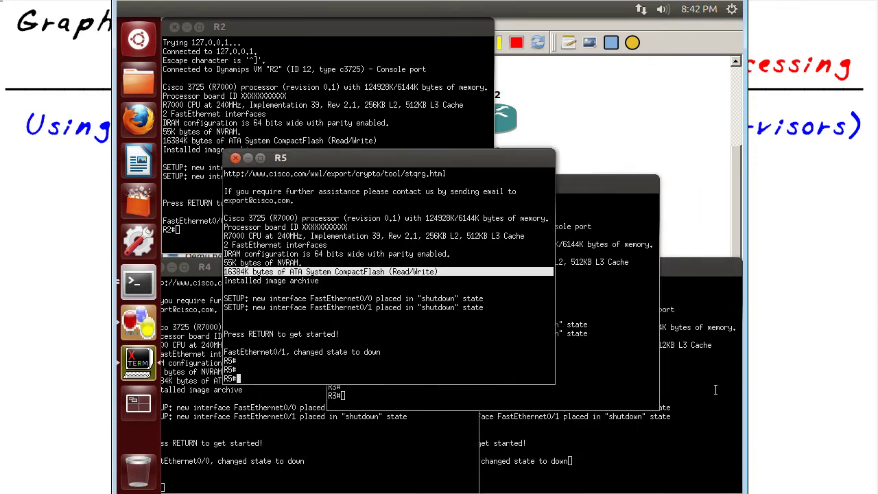
click(689, 374)
key(Return)
key(Return)
key(Return)
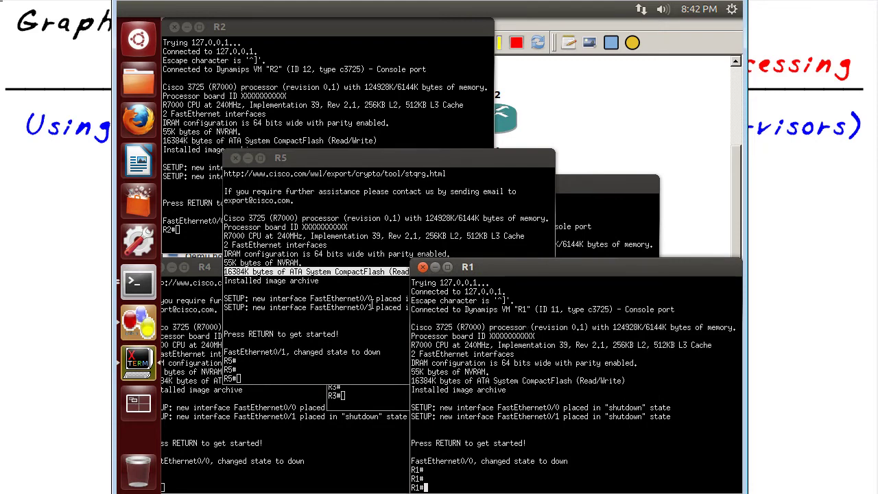
click(144, 283)
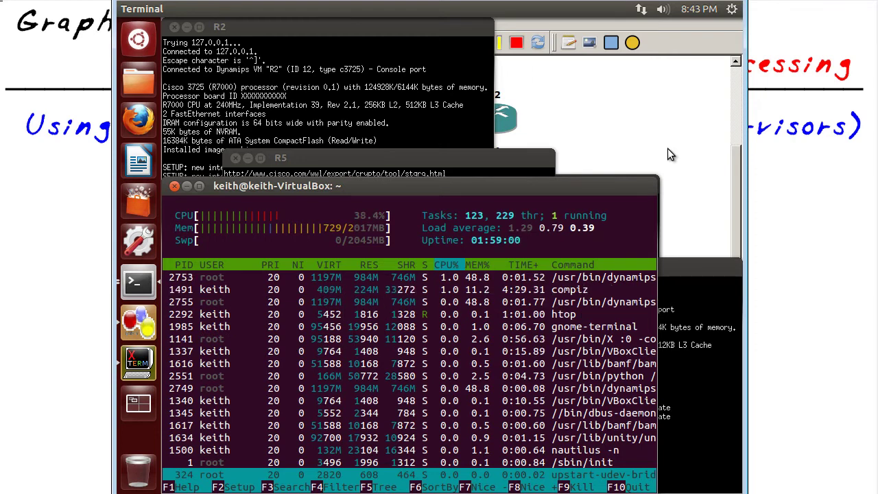
Step: Switch from htop back to the GNS3 topology with routers R1–R5
click(667, 154)
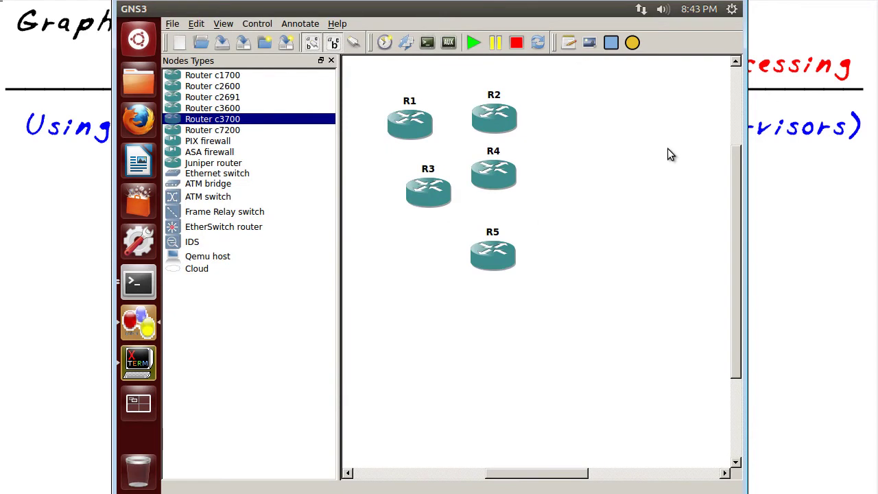
Step: Stop all routers and clear the topology with a new blank project
click(518, 45)
click(172, 24)
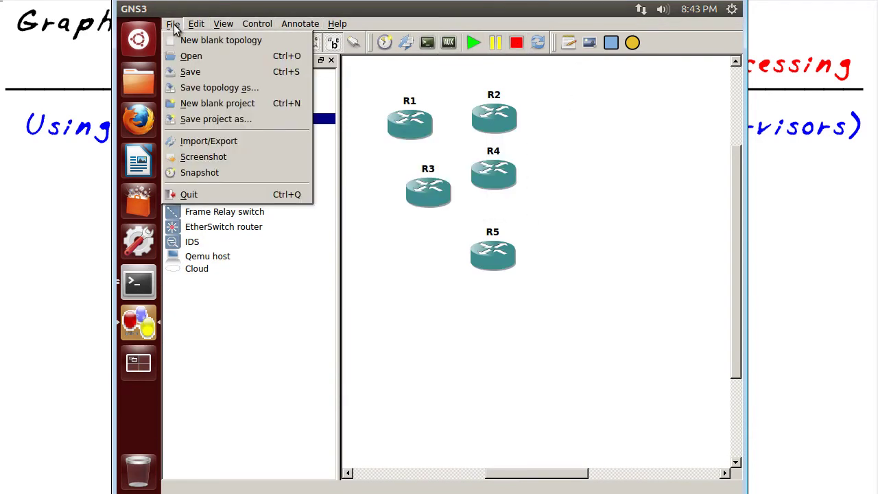
click(206, 109)
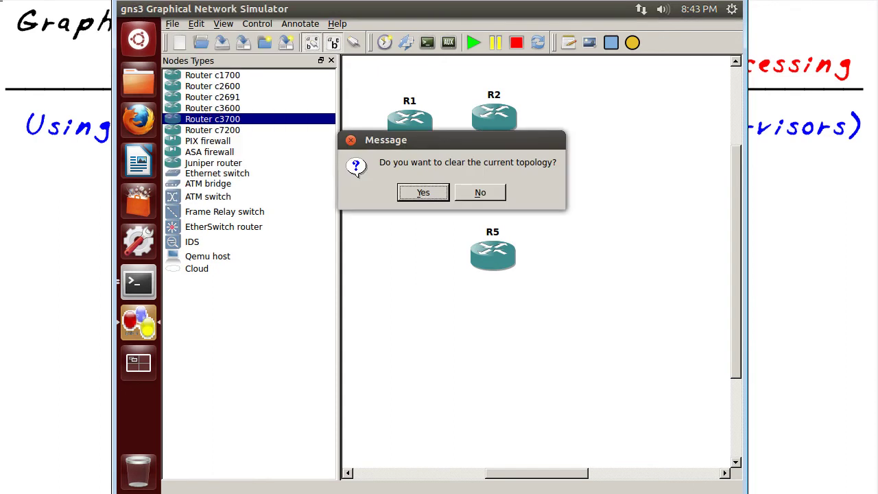
click(417, 194)
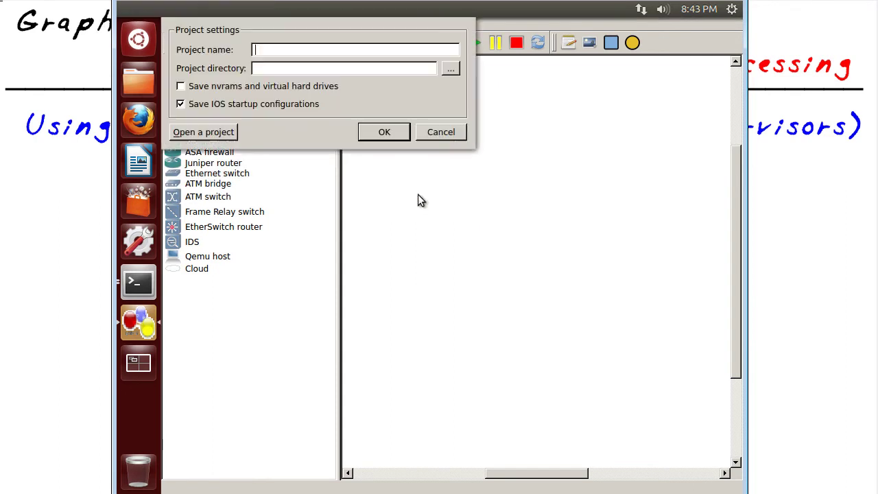
click(449, 137)
Step: Make the 10.0.0.40 image the default c3700 image instead of the 127.0.0.1 one
click(203, 26)
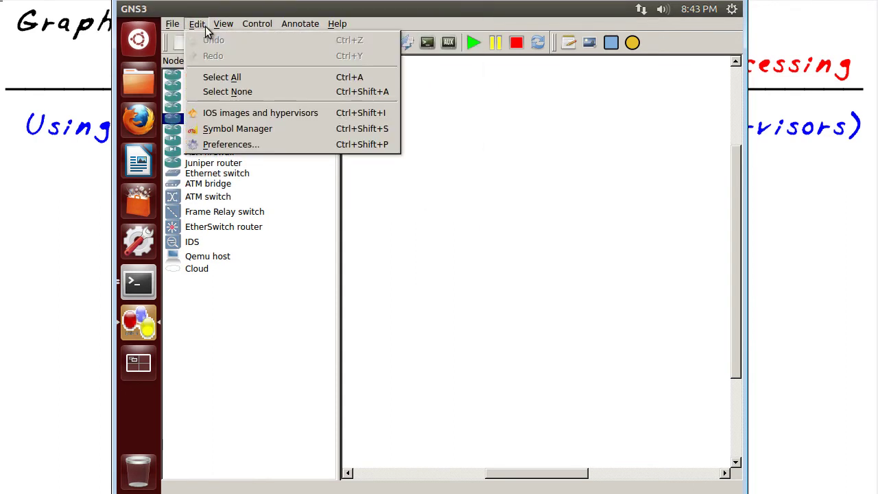
click(229, 113)
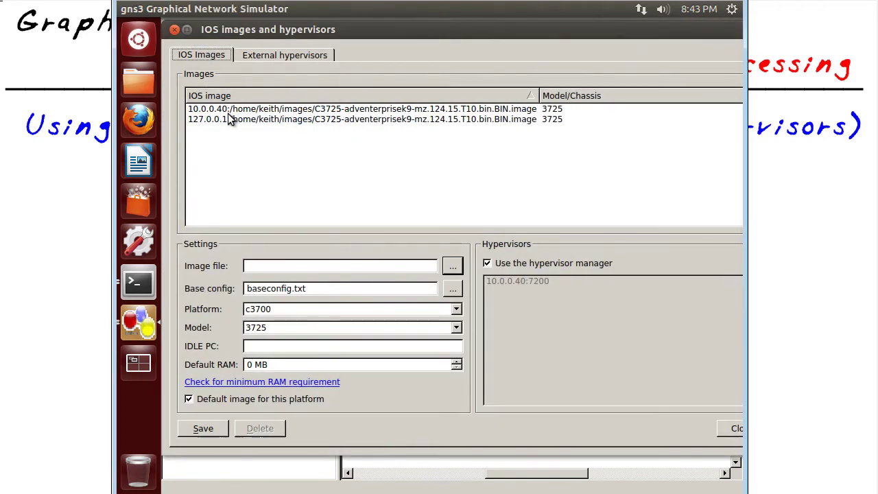
click(245, 121)
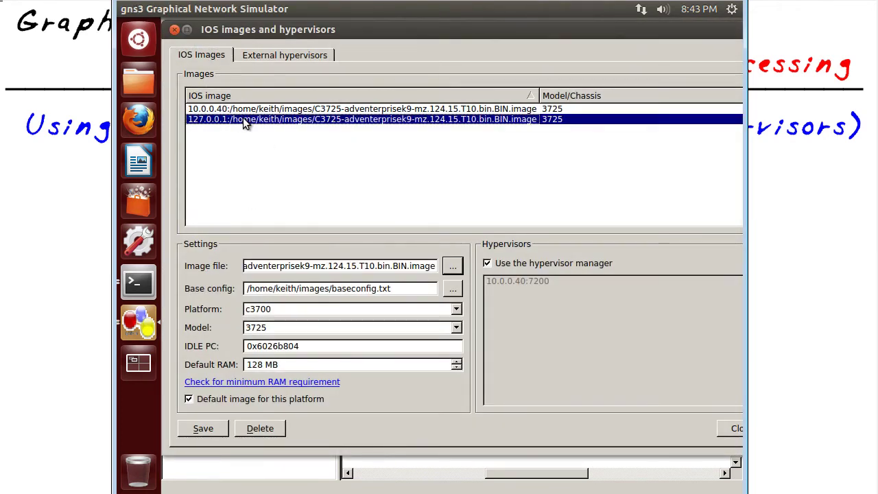
click(189, 400)
click(212, 431)
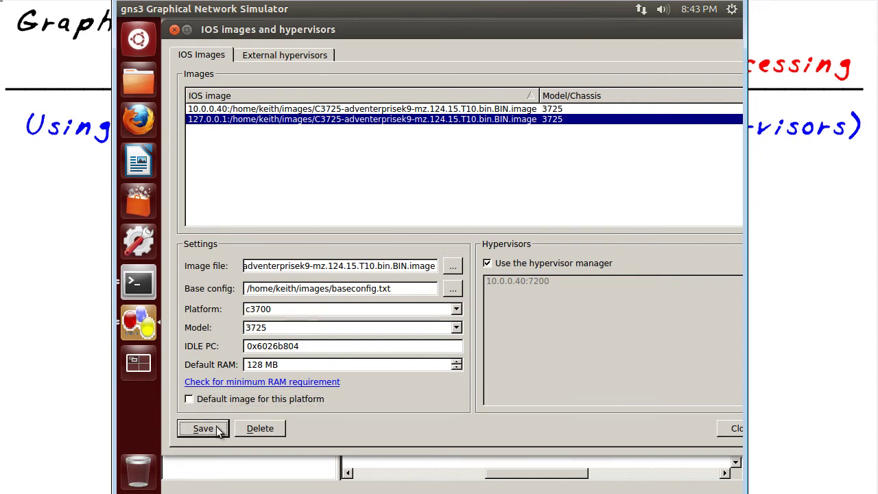
click(235, 111)
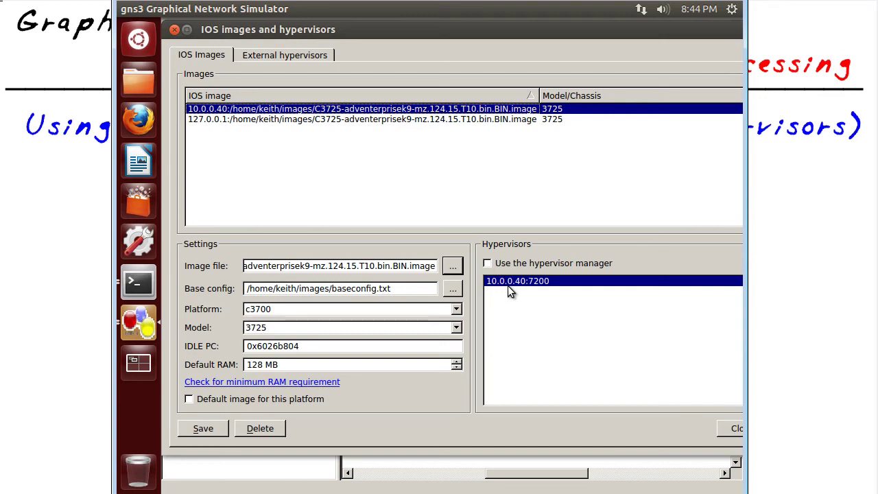
click(189, 399)
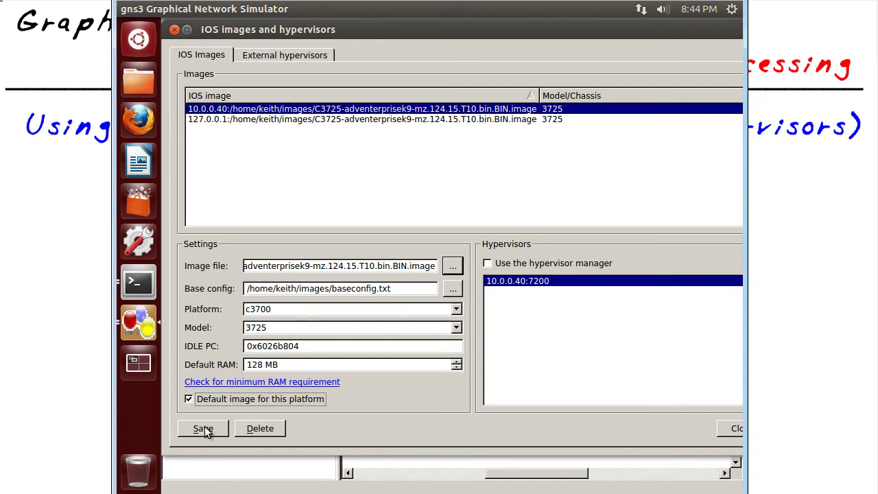
click(205, 428)
click(735, 428)
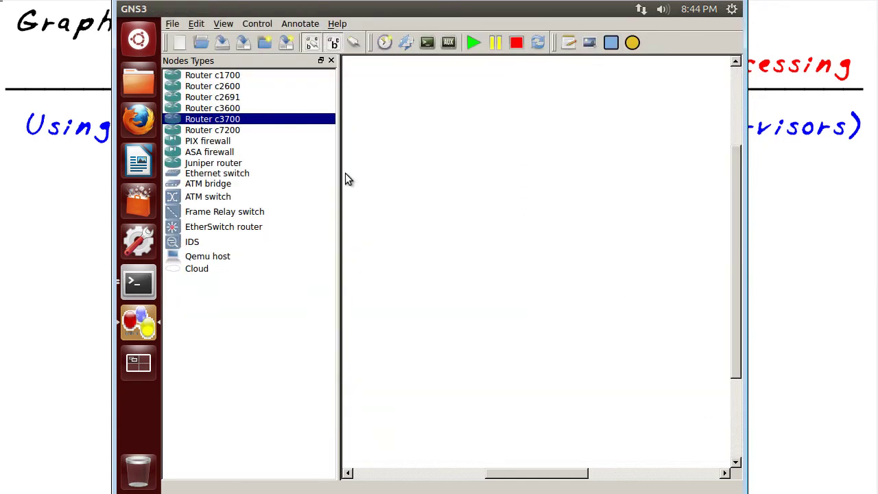
Step: Place c3700 routers R1–R5 on the empty canvas and open their consoles
drag(218, 123, 415, 112)
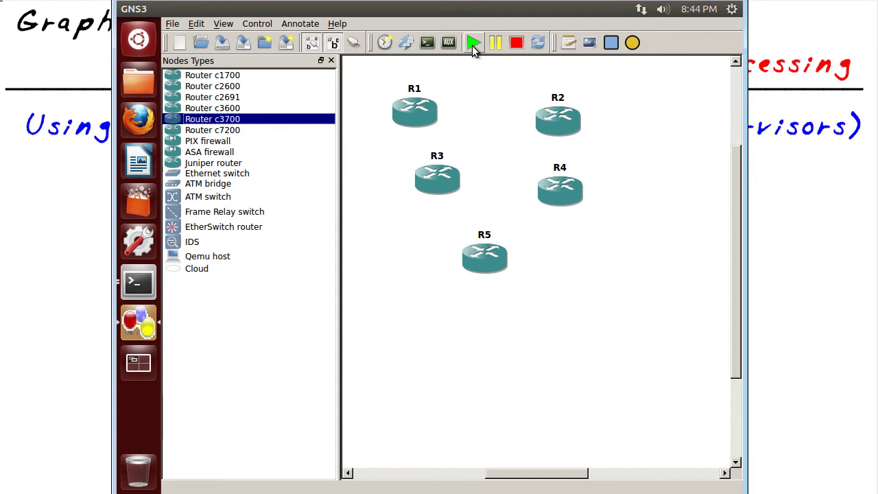
click(427, 43)
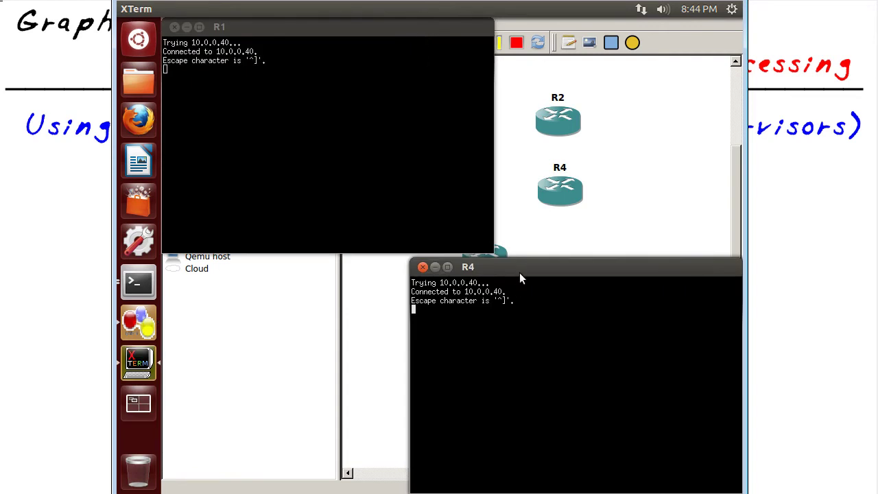
Step: Spread out the R4 and R3 consoles and bring up the R1# and R4# prompts
drag(521, 271, 355, 270)
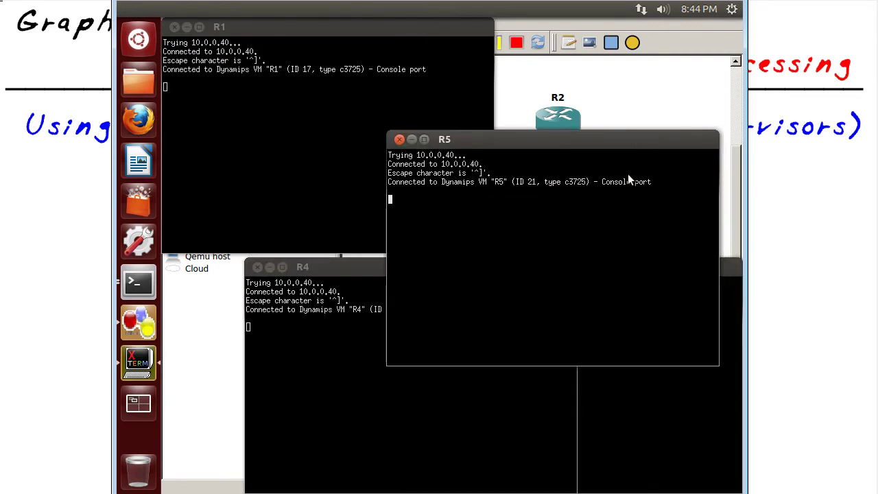
drag(658, 279, 572, 179)
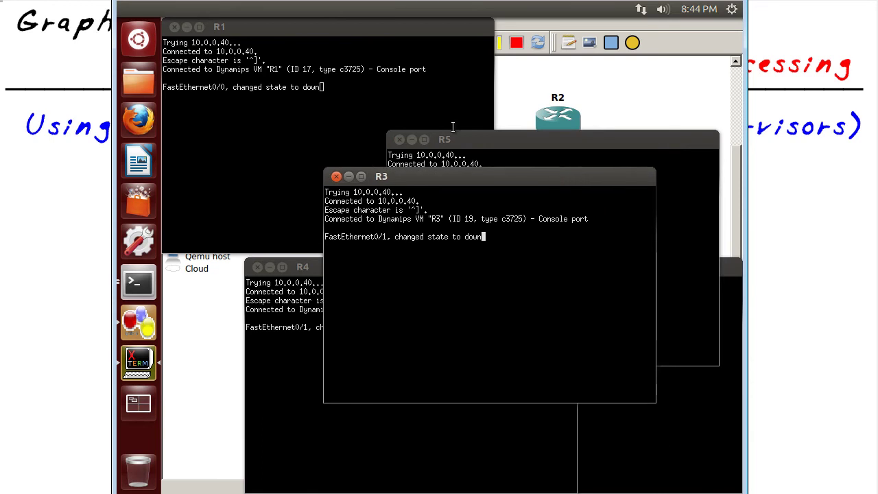
click(291, 119)
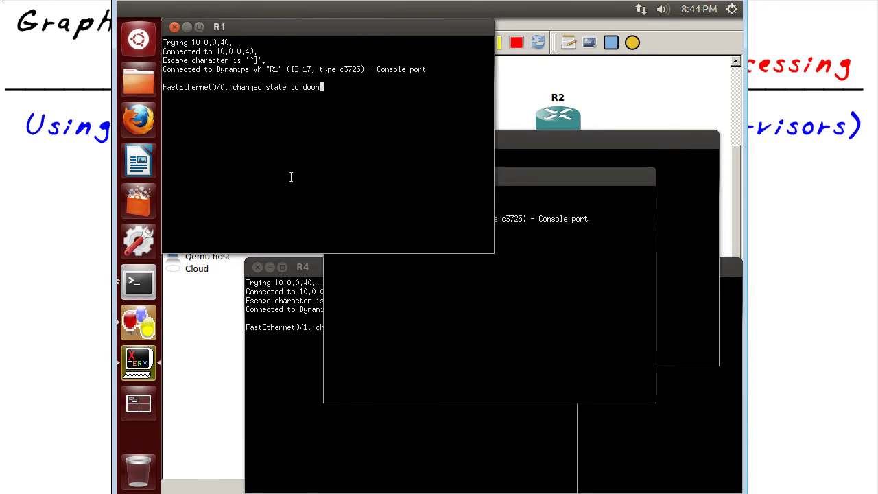
key(Return)
key(Return)
click(288, 373)
key(Return)
Step: Bring up the remaining router prompts in R3, R5 and R2, then return to htop
key(Return)
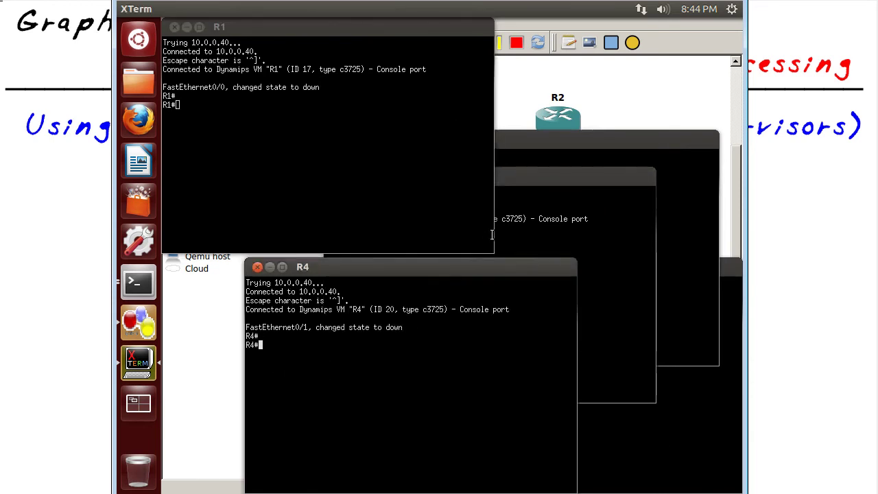
click(622, 171)
key(Return)
key(Return)
click(667, 171)
key(Return)
key(Return)
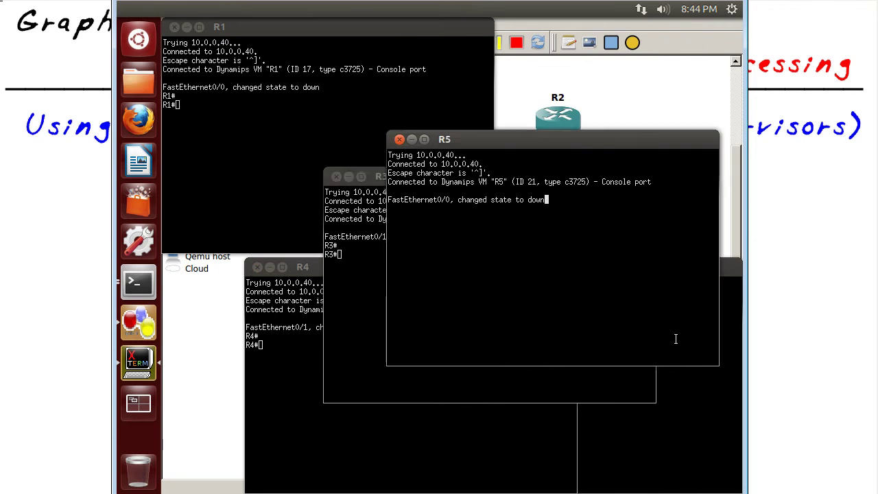
click(684, 407)
key(Return)
key(Return)
key(Return)
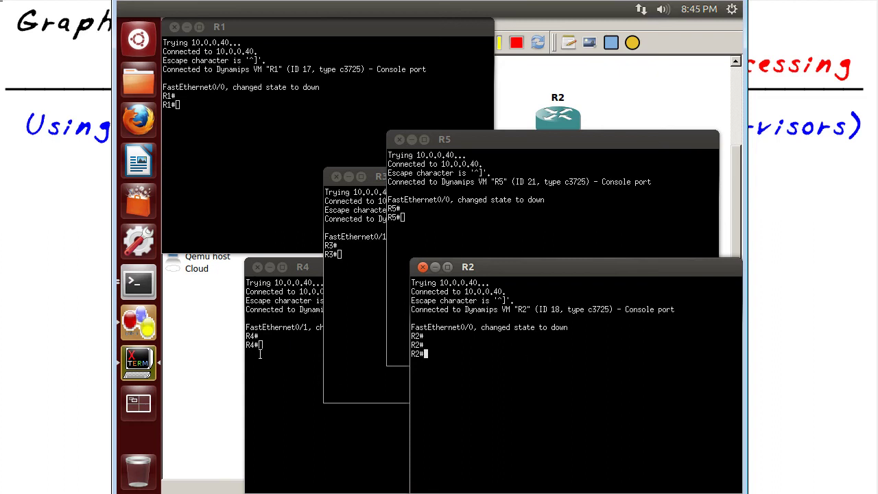
click(138, 281)
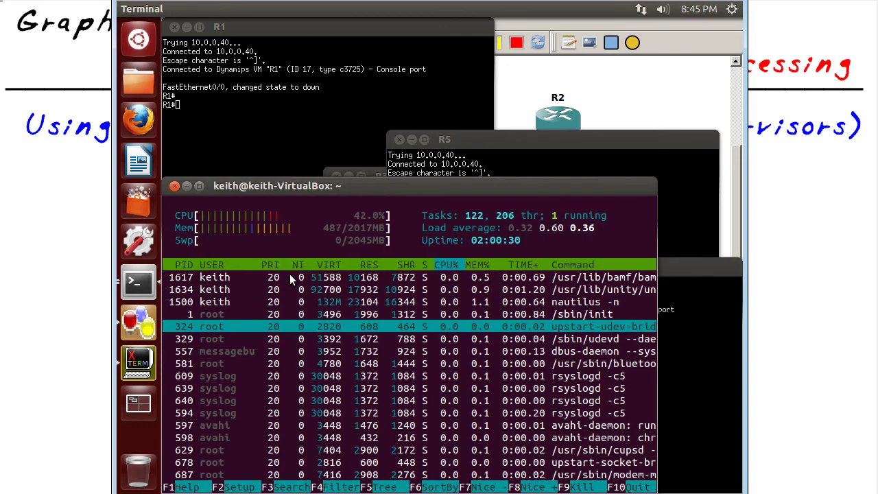